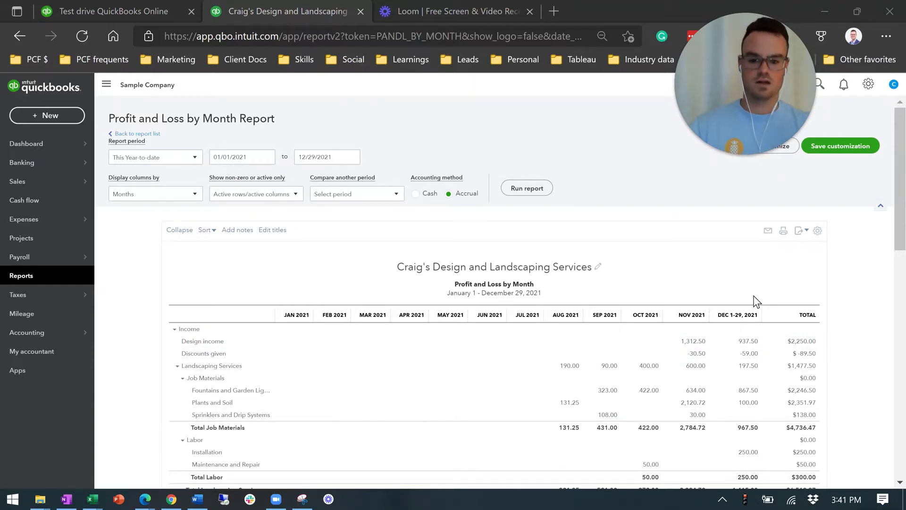
- Export the Profit and Loss by Month report to Excel and bring up the Tracking examples workbook
left_click(800, 231)
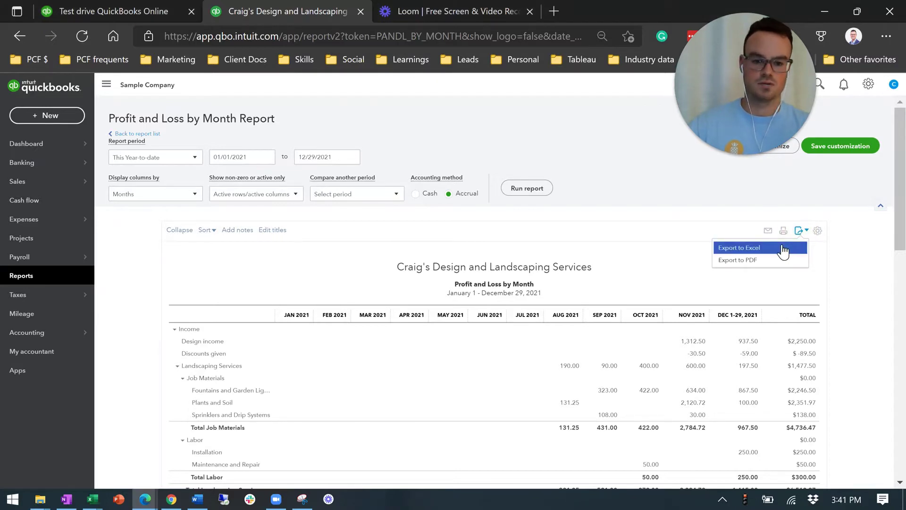
left_click(783, 248)
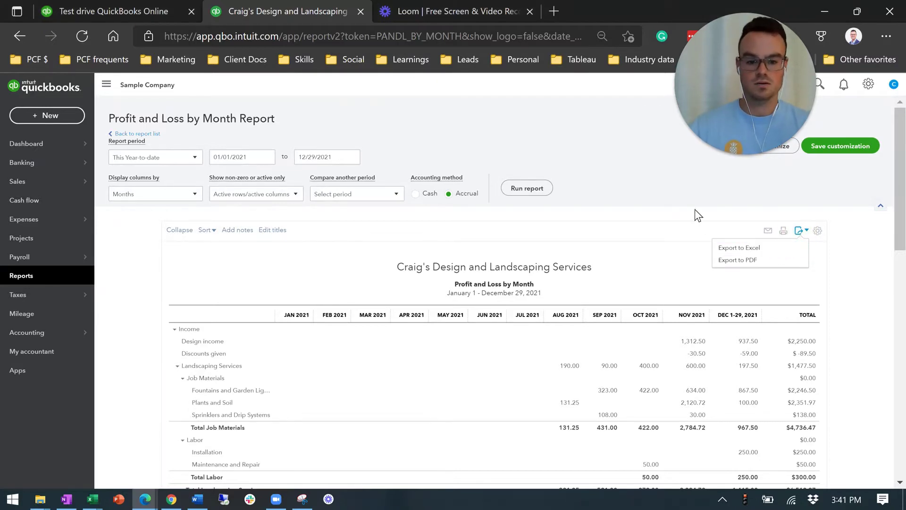
key("alt+Tab")
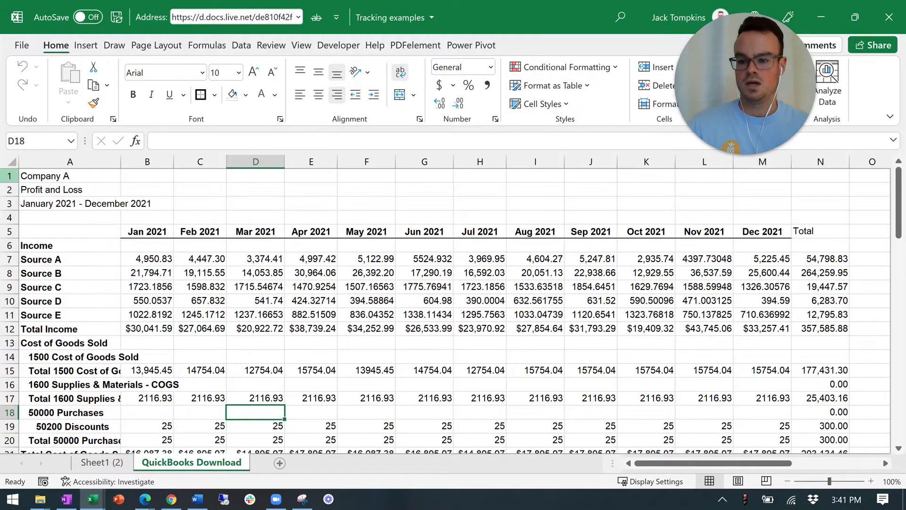
- Delete the four company title rows at the top of the sheet
left_click_drag(9, 176, 18, 220)
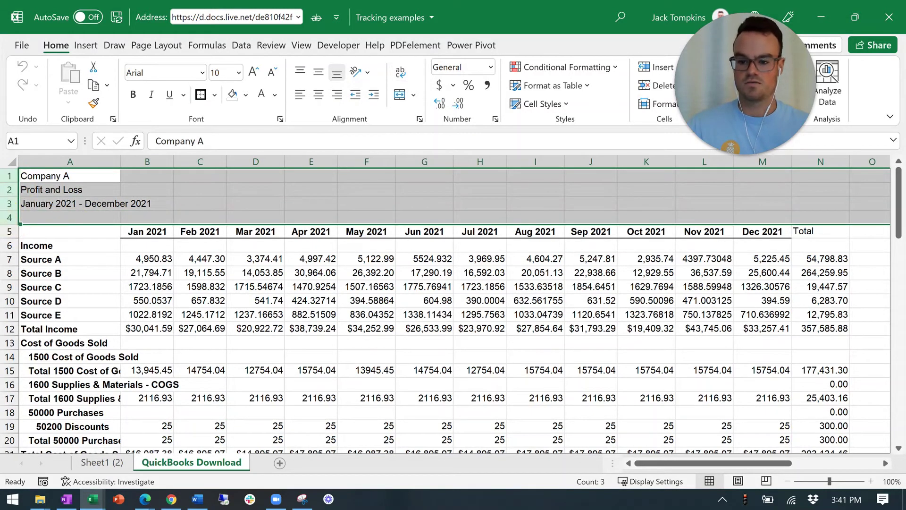
right_click(116, 188)
left_click(149, 329)
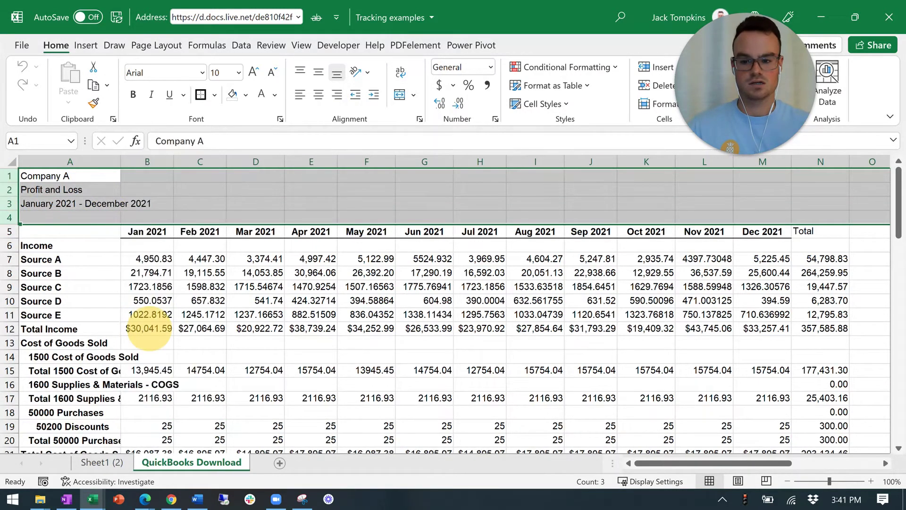
- Label cell A1 'Accounts'
left_click(106, 174)
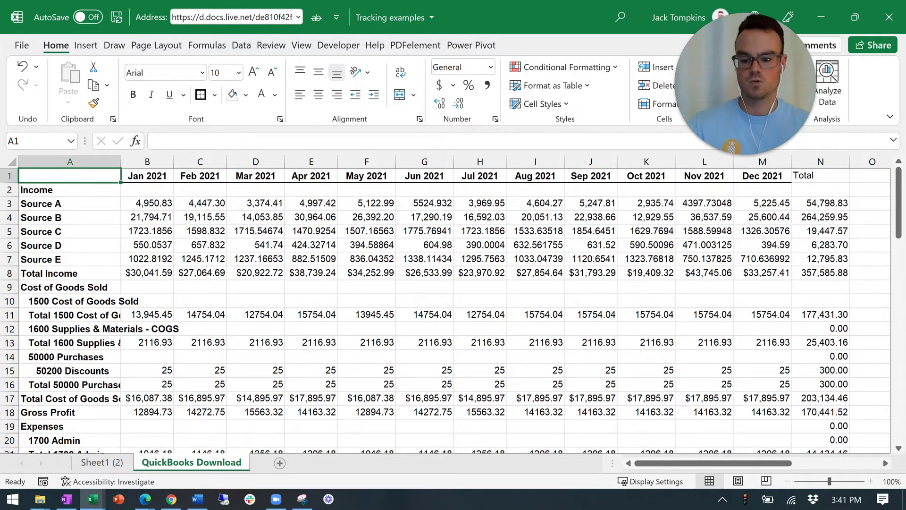
type("Accou")
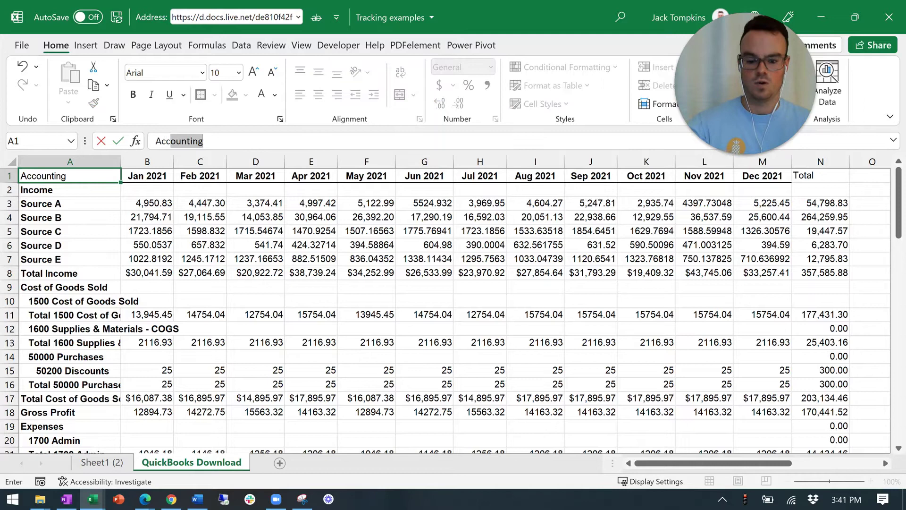
type("nts")
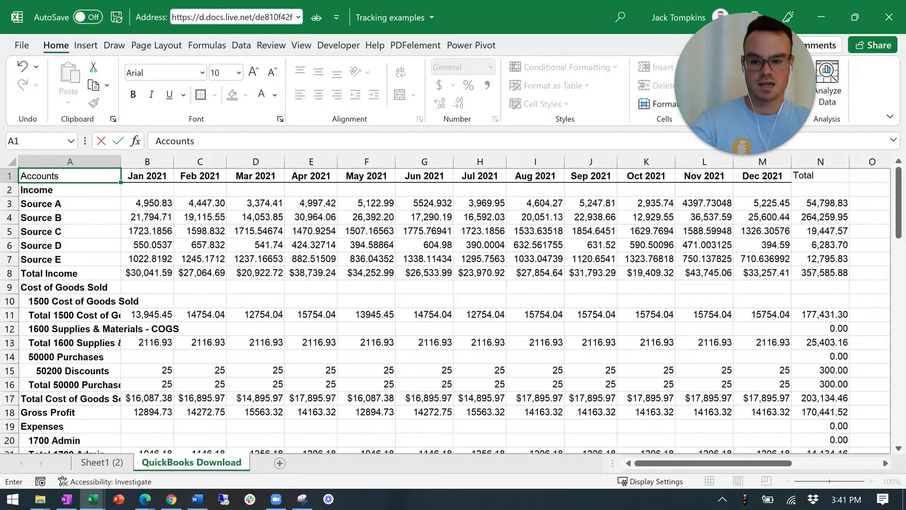
key("Return")
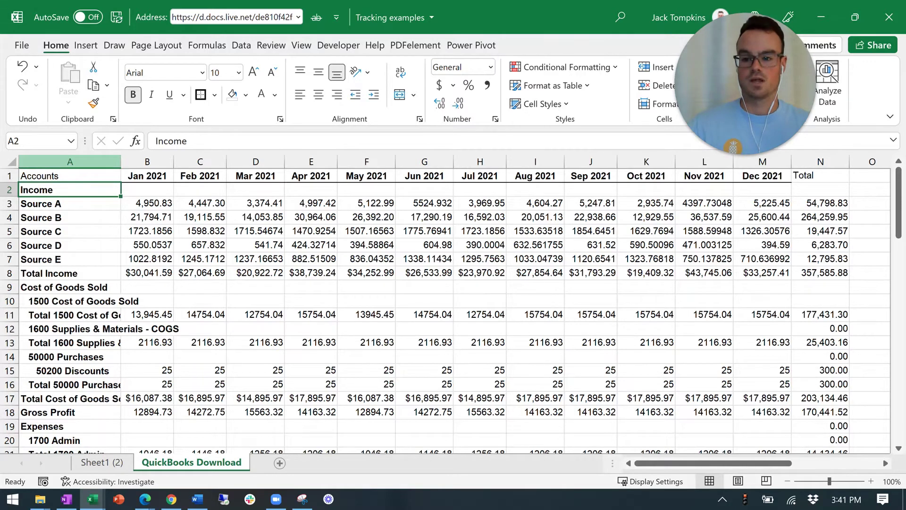
- Insert a PivotTable on a new worksheet from the data in columns A through N
left_click_drag(70, 161, 805, 202)
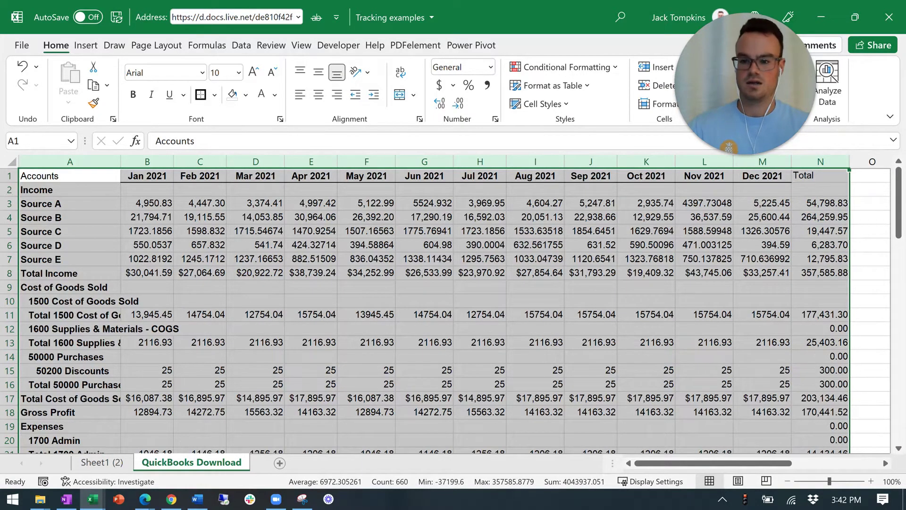
left_click(88, 49)
left_click(40, 88)
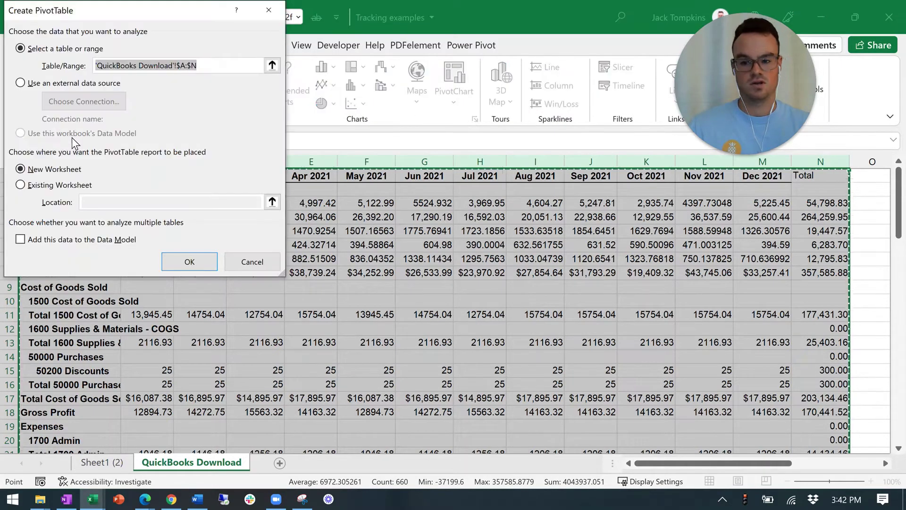
left_click(176, 264)
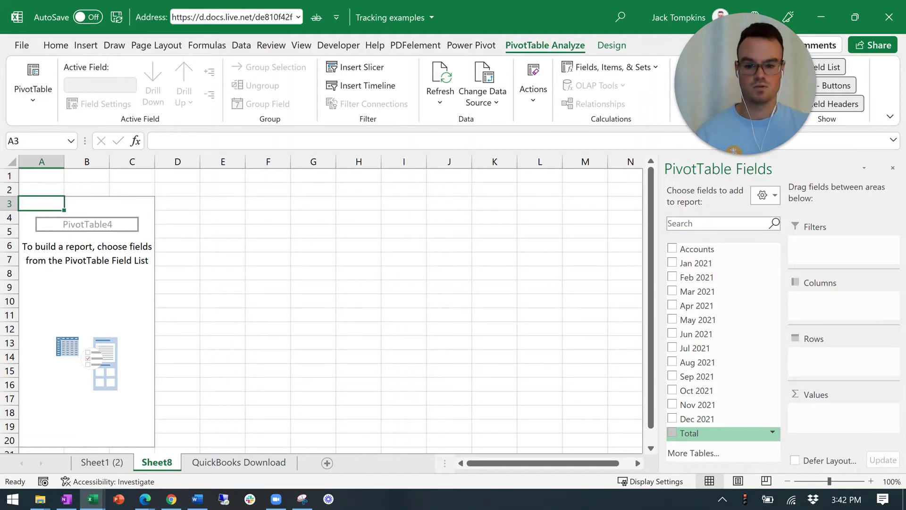
- Sum the Total field by Accounts, filtering the rows to show only Total Income
left_click_drag(694, 433, 807, 415)
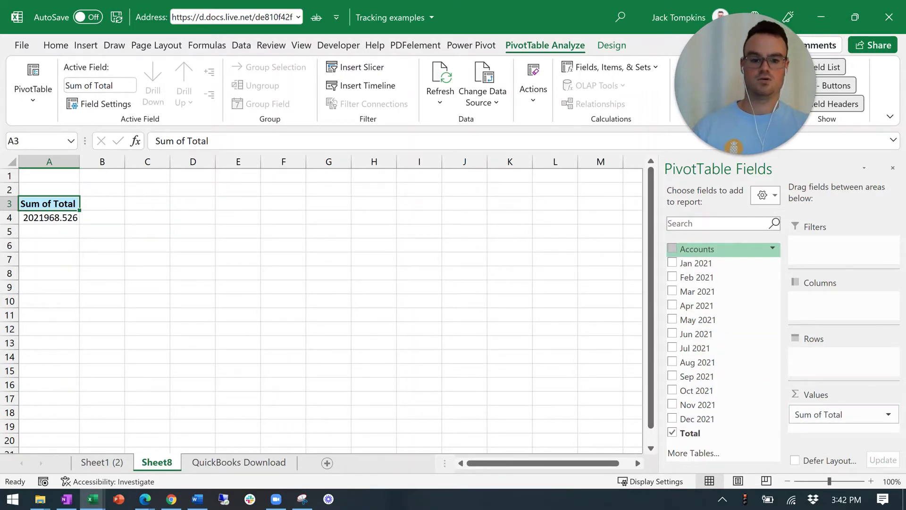
left_click_drag(699, 249, 825, 360)
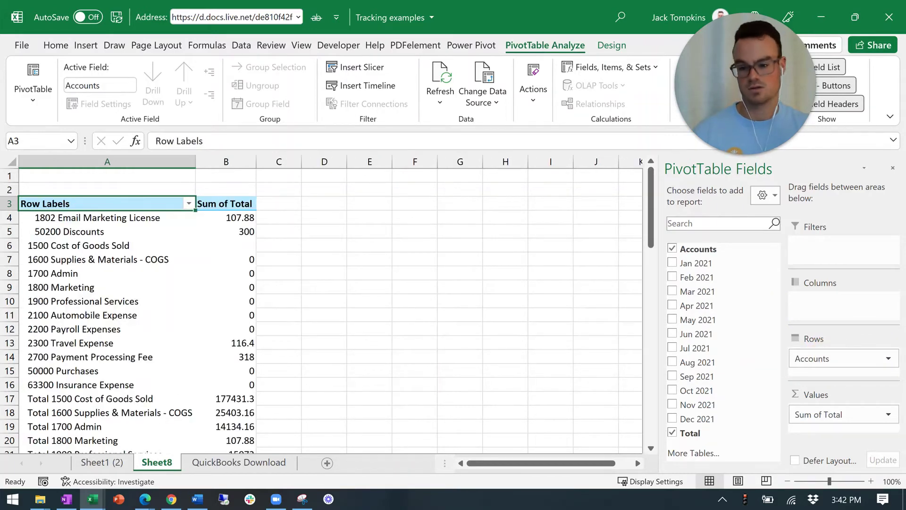
left_click(188, 204)
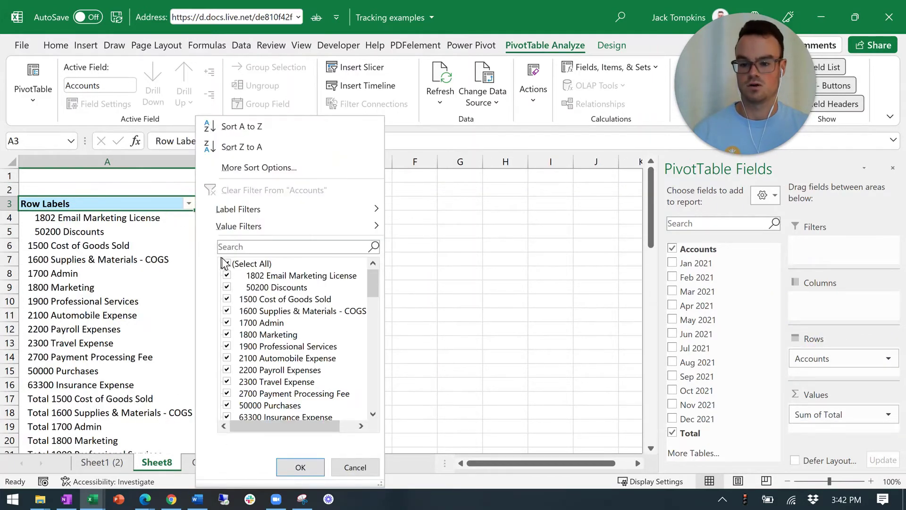
left_click(224, 263)
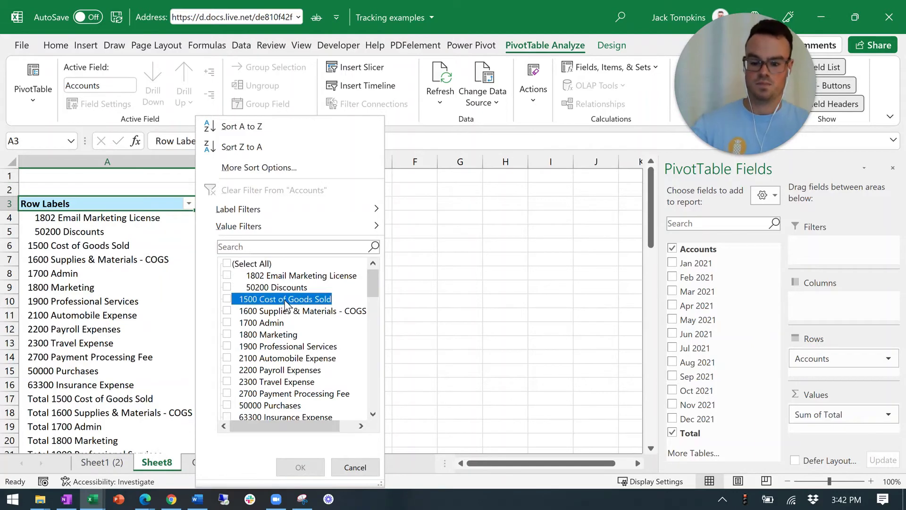
scroll(285, 304, "down", 10)
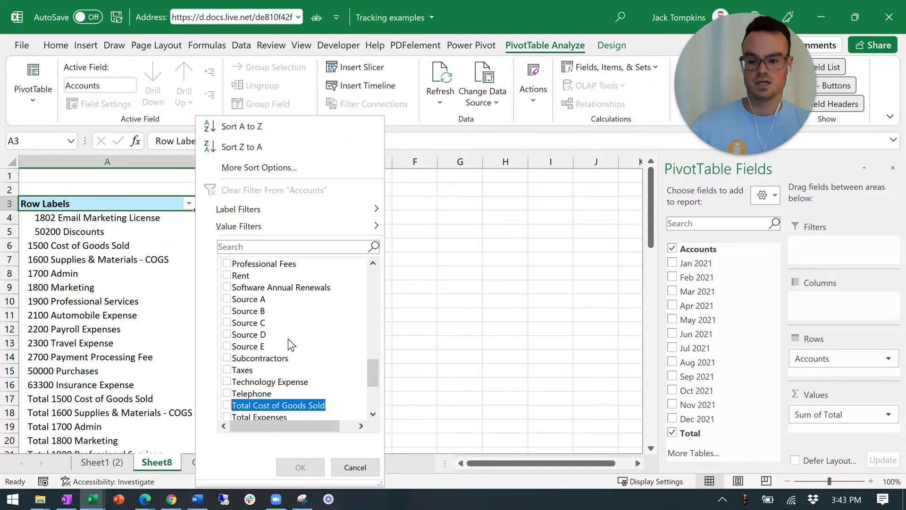
scroll(292, 341, "down", 2)
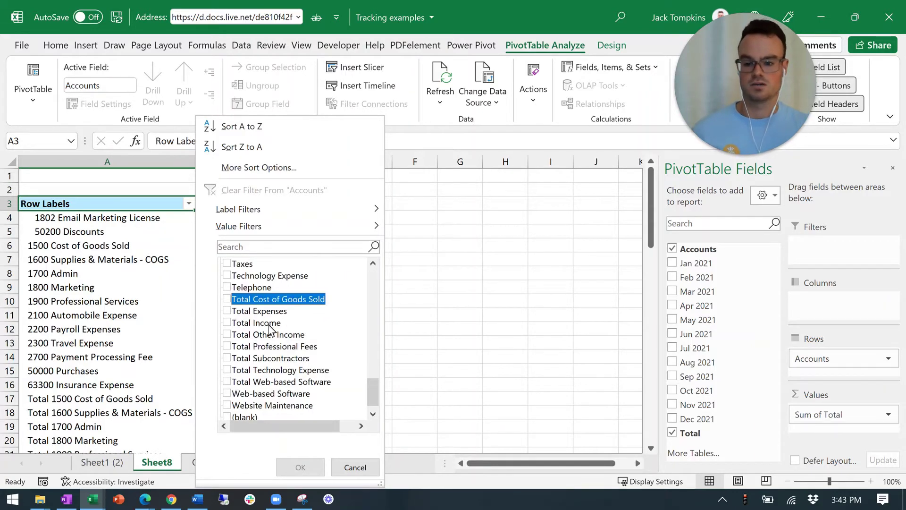
left_click(227, 323)
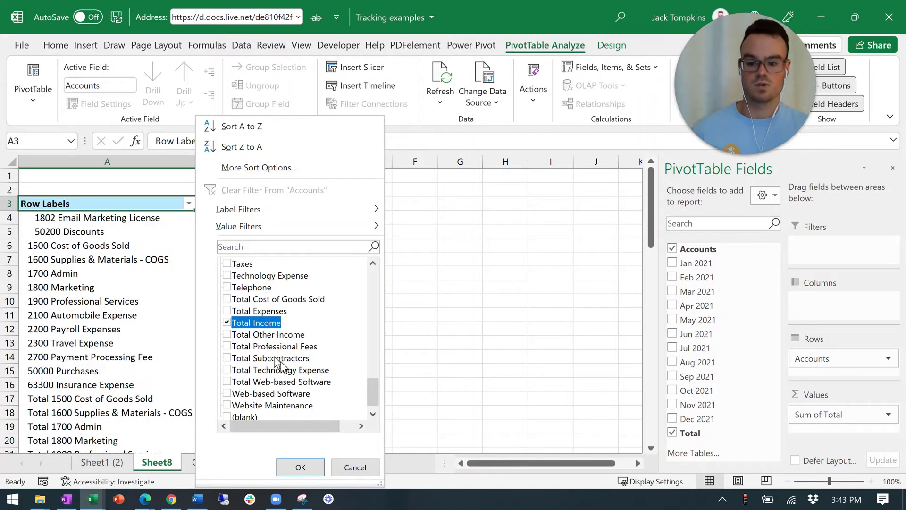
left_click(310, 466)
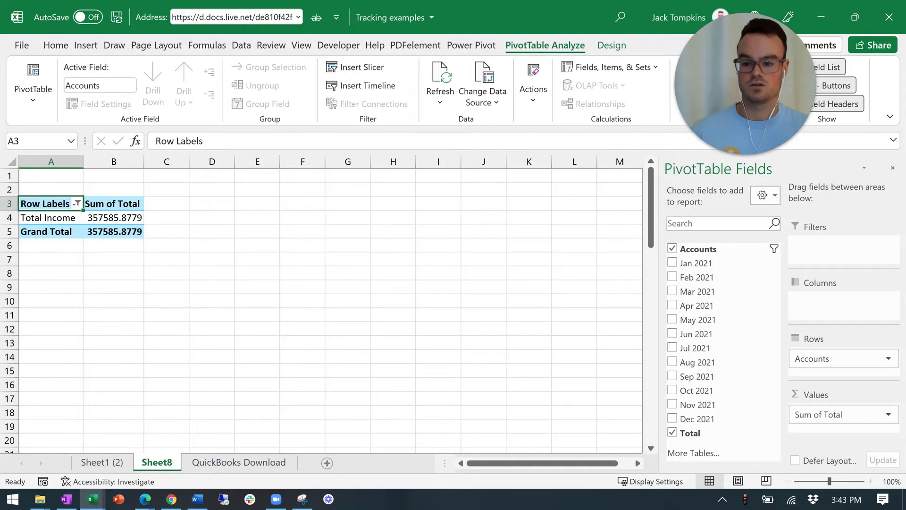
- Format the Sum of Total values as Currency with 0 decimal places, showing $357,586
left_click(114, 218)
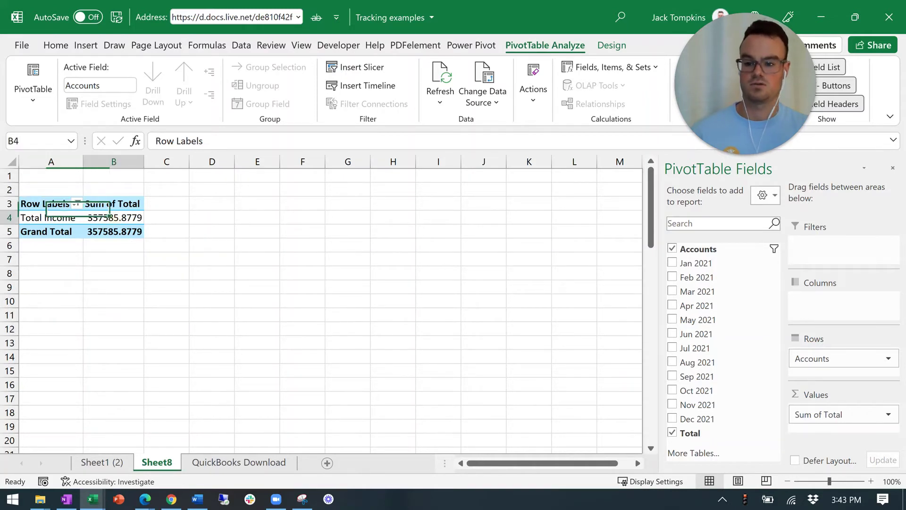
right_click(114, 218)
left_click(170, 269)
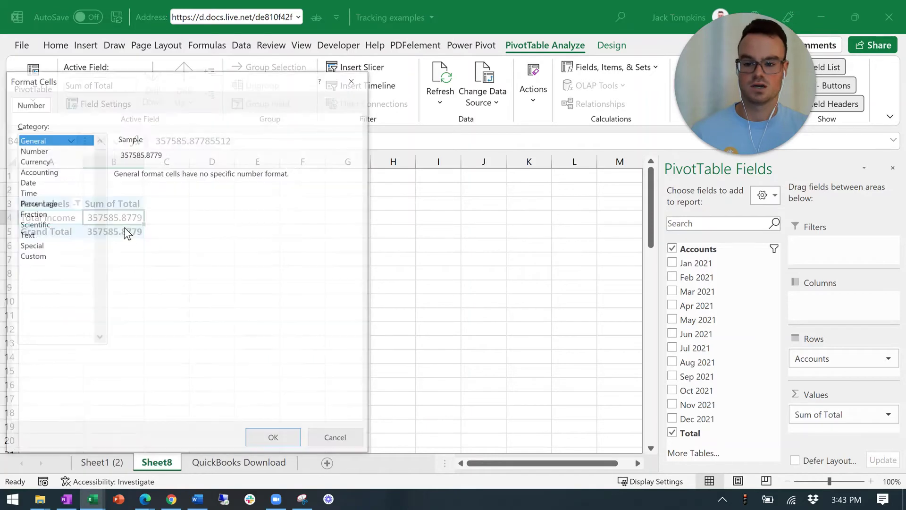
left_click(52, 160)
left_click(208, 179)
left_click(208, 179)
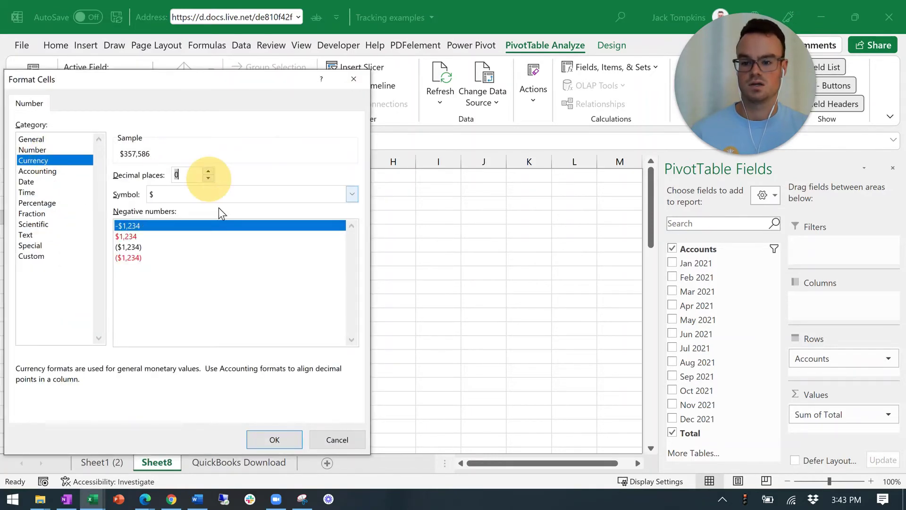
left_click(280, 439)
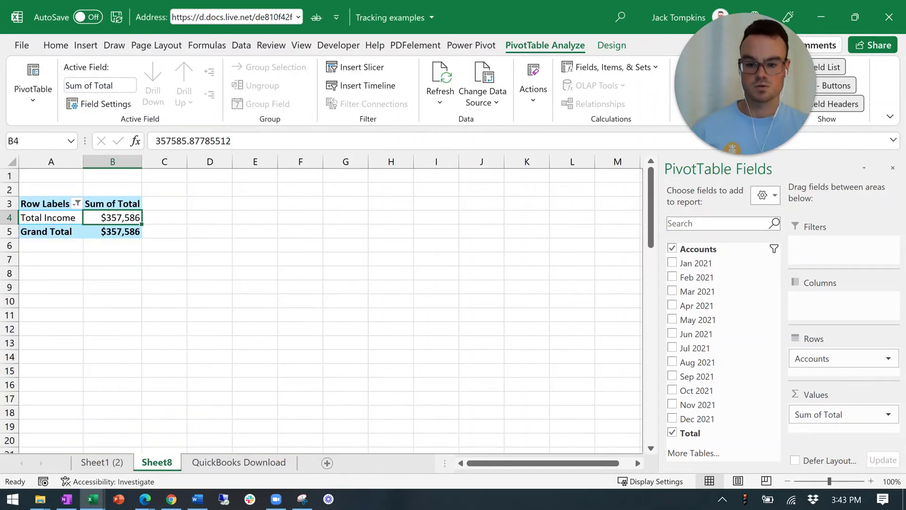
left_click(346, 203)
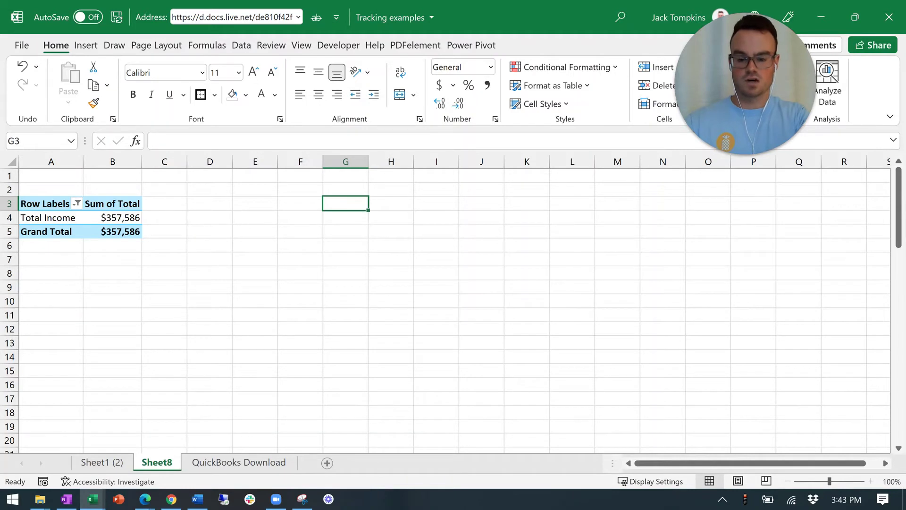
- Enter a 'Goal' label in G3 and $500,000 as currency in G4
type("Goa")
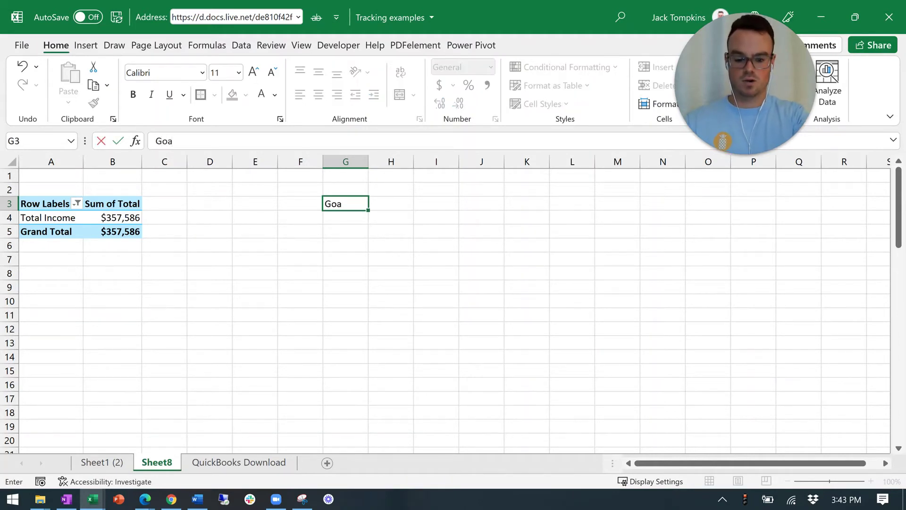
type("l")
key("Return")
type("500000")
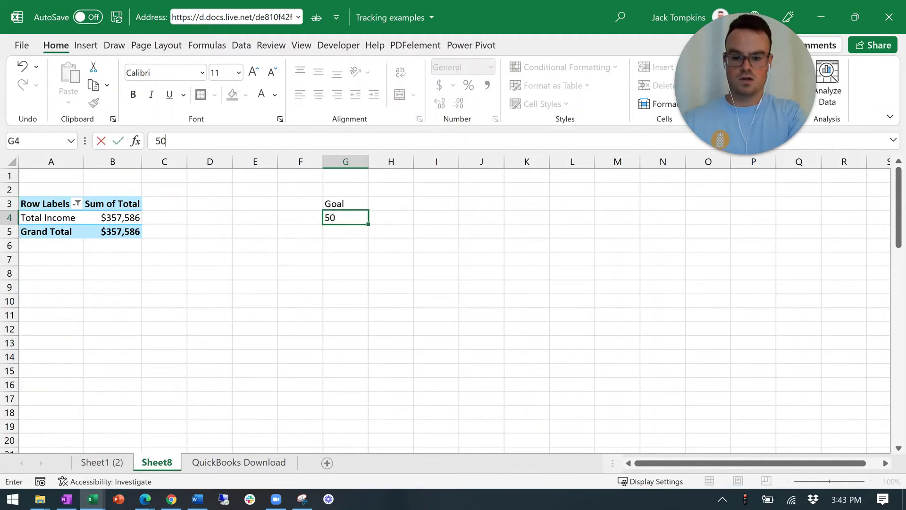
key("Return")
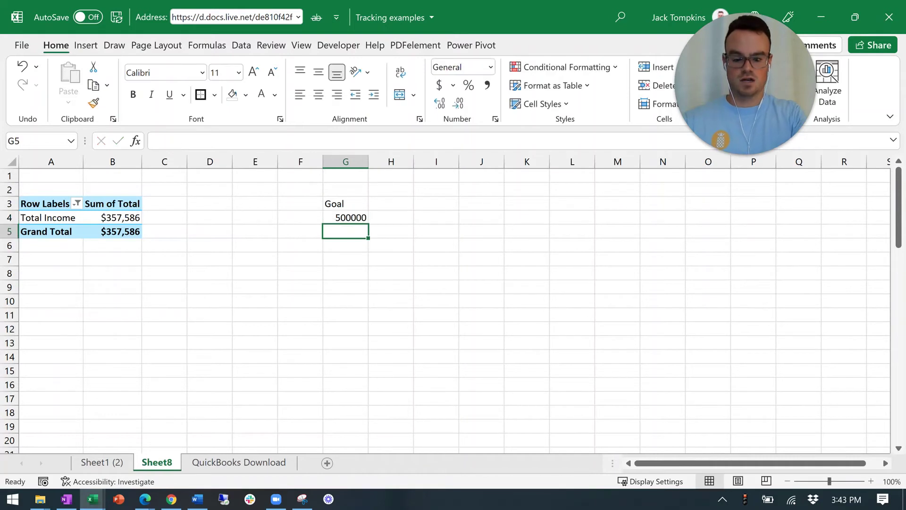
left_click(346, 217)
key("ctrl+shift+4")
- Label H3 'Progress'
left_click(401, 217)
left_click(401, 204)
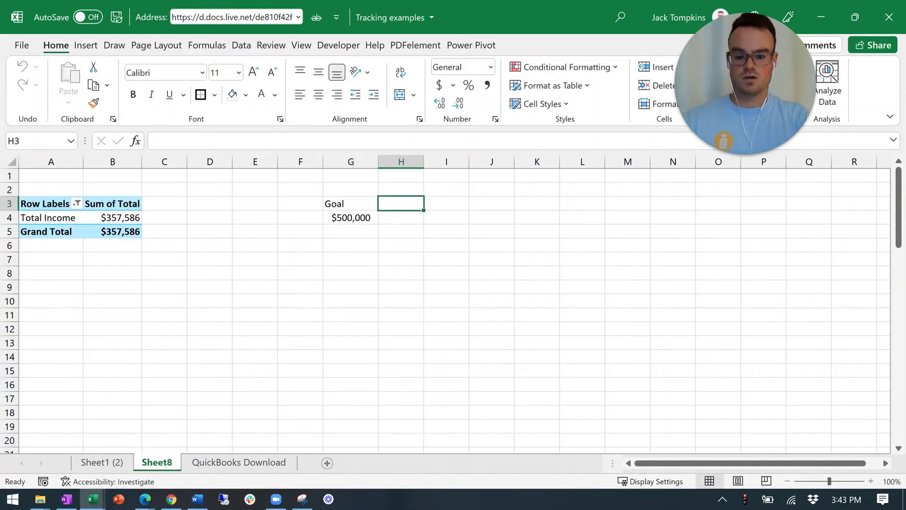
type("Progress")
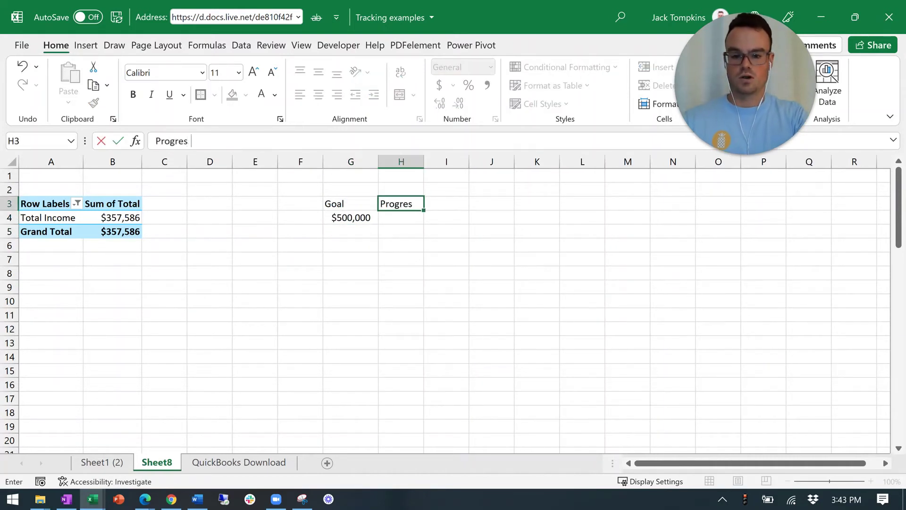
key("Return")
- In H4, divide the pivot Grand Total by the G4 goal using GETPIVOTDATA
type("=")
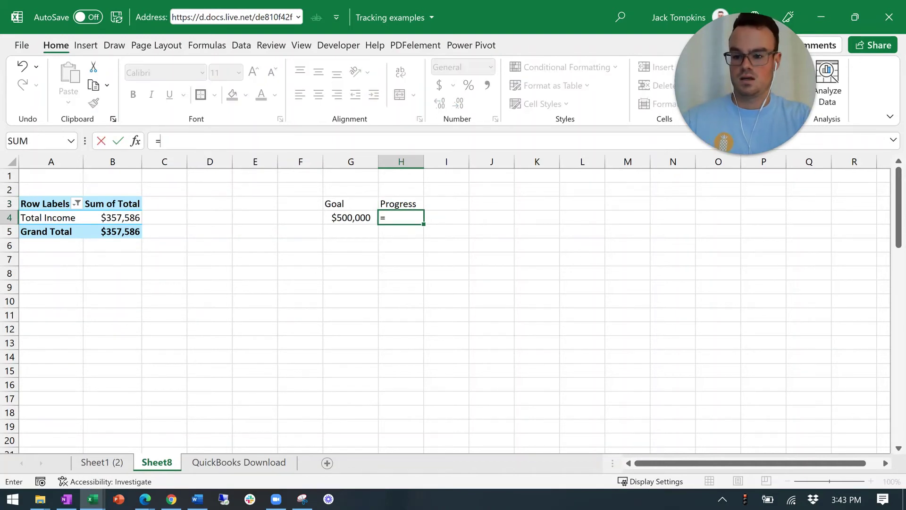
left_click(112, 231)
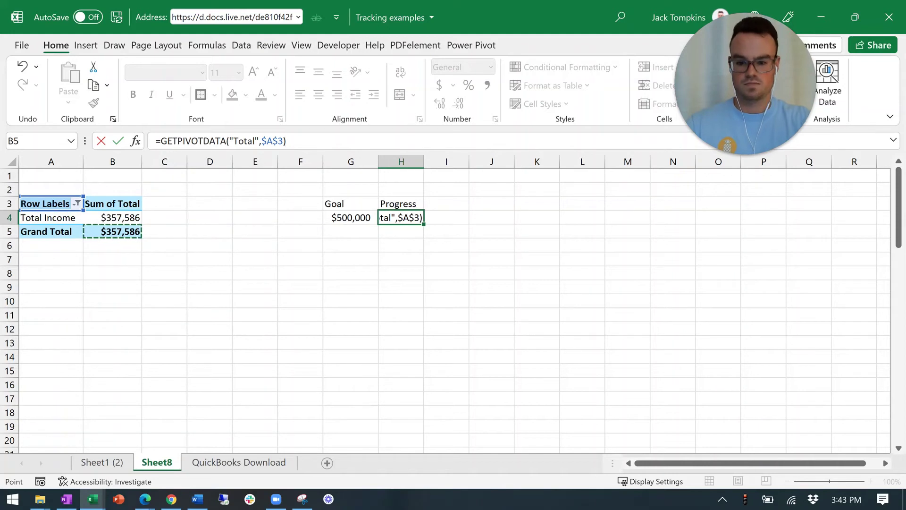
type("/")
left_click(350, 218)
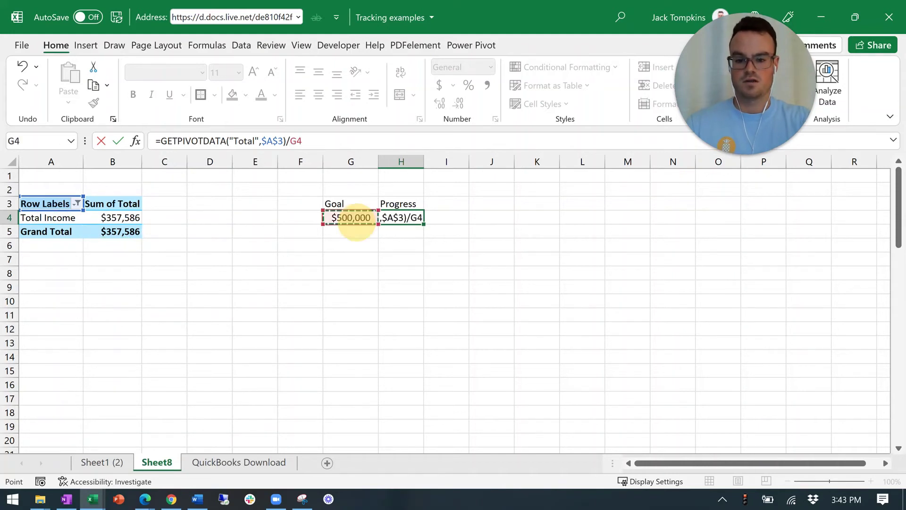
key("Return")
left_click(401, 217)
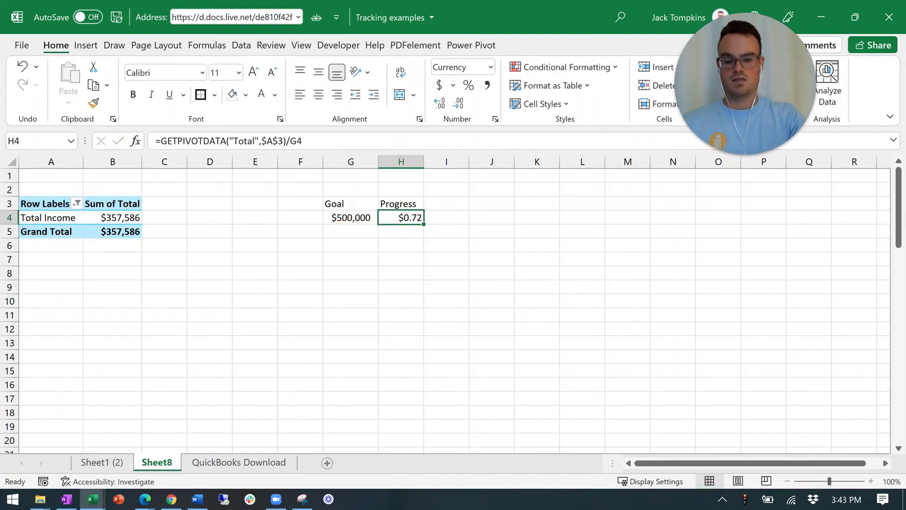
- Show the Progress cell as 72% and view the Sheet1 (2) goal chart
key("ctrl+shift+5")
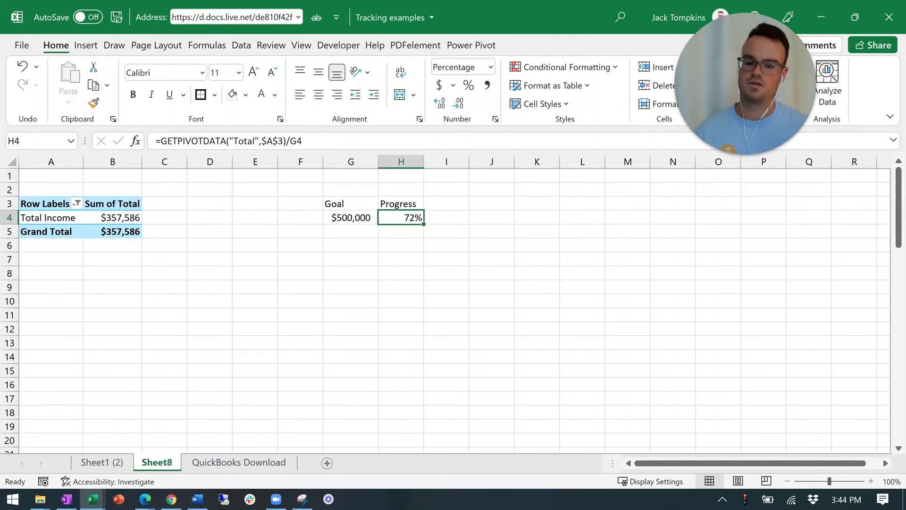
left_click(121, 465)
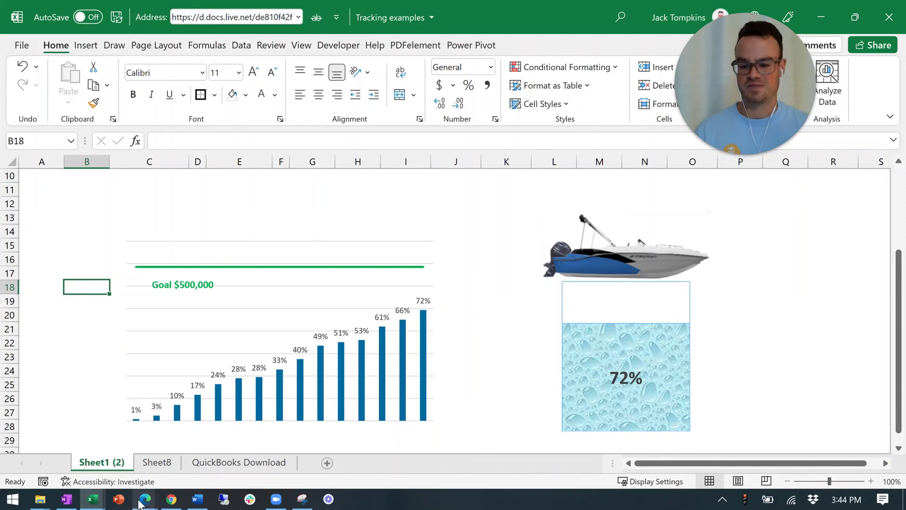
- Glance at the Quickbooks dashboard workbook, then return to Sheet8 of Tracking examples
left_click(93, 499)
left_click(220, 424)
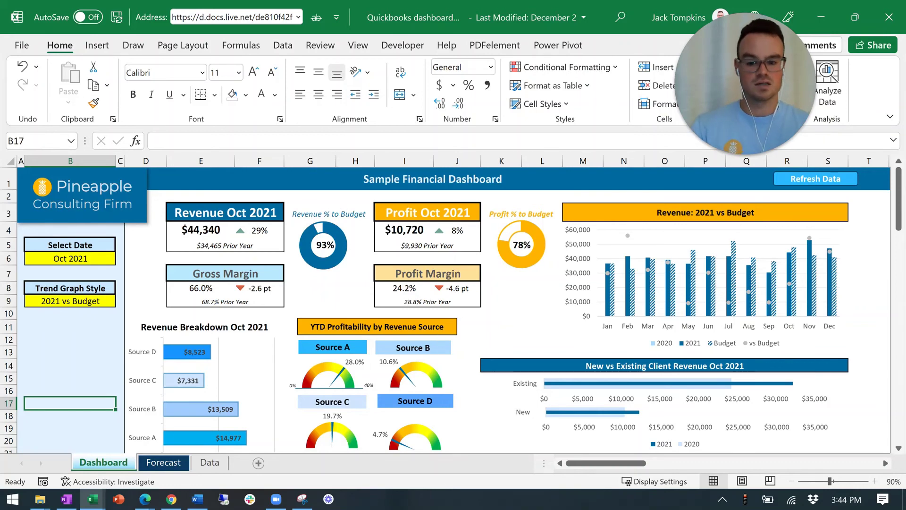
key("alt+Tab")
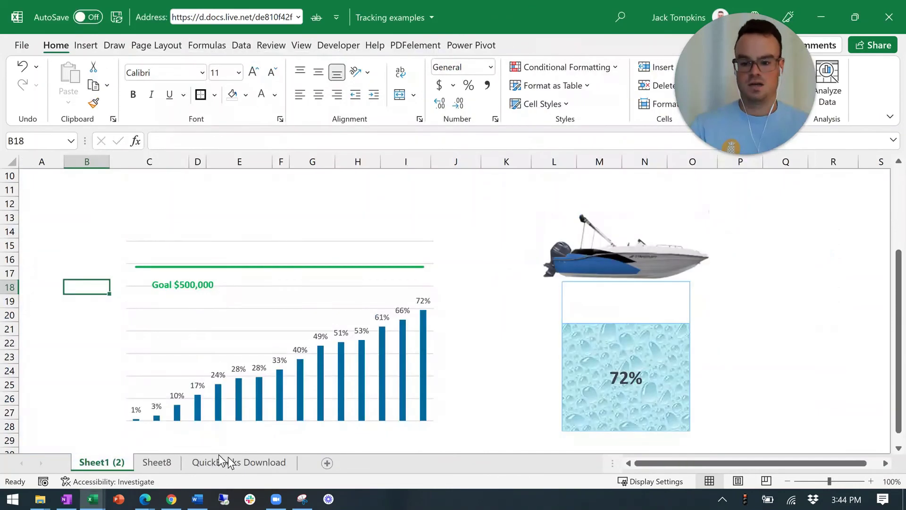
left_click(158, 463)
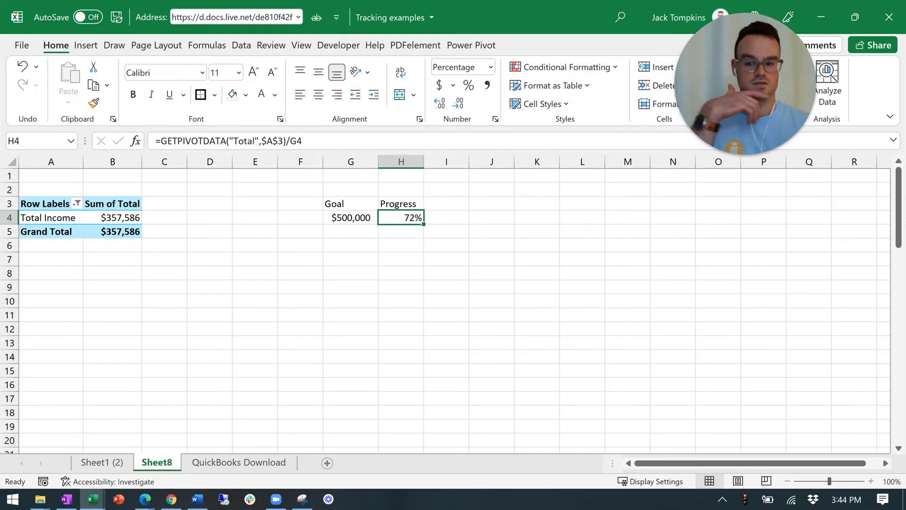